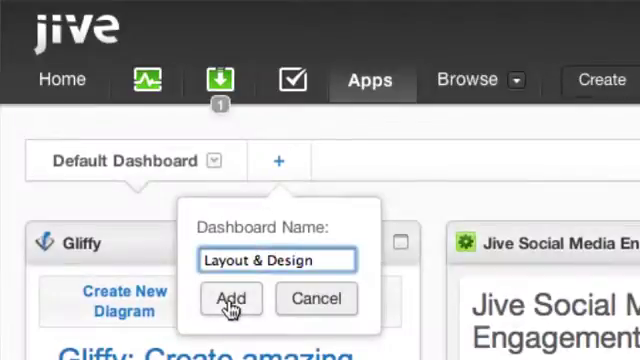
# Create a Layout & Design dashboard, then install and launch Jive Social Media Engagement.
pyautogui.click(230, 299)
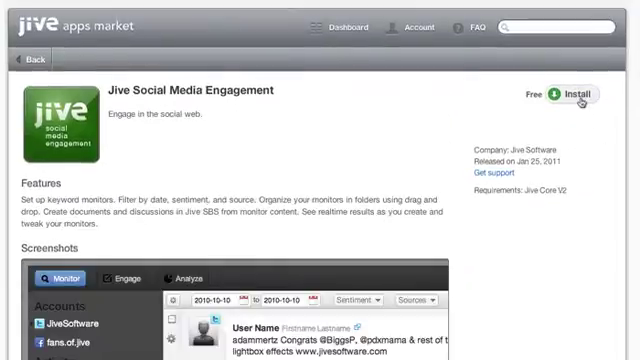
pyautogui.click(577, 95)
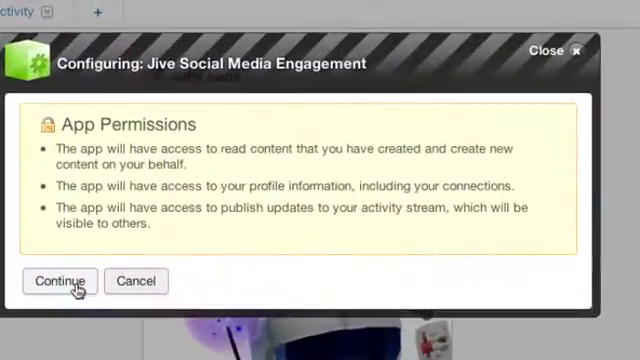
pyautogui.click(60, 281)
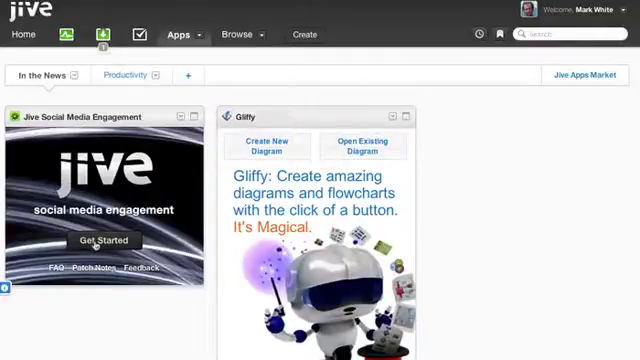
pyautogui.click(102, 241)
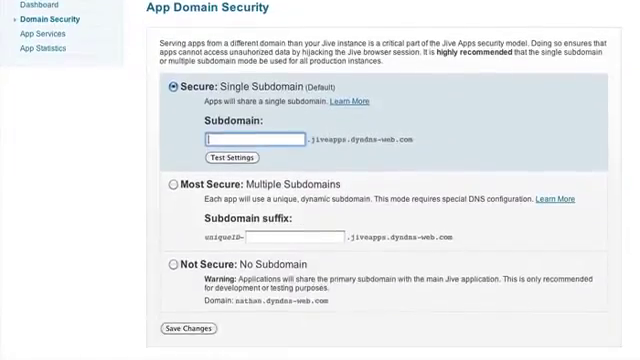
pyautogui.write('norlandia')
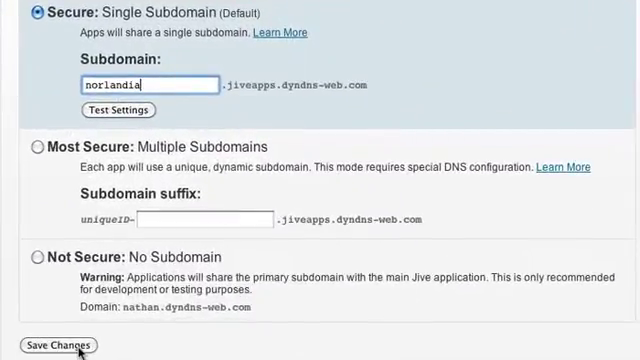
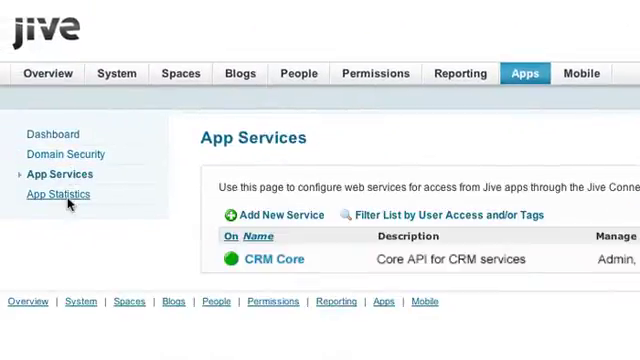
# Open App Statistics from the Apps admin navigation to see which apps are purchased.
pyautogui.click(58, 194)
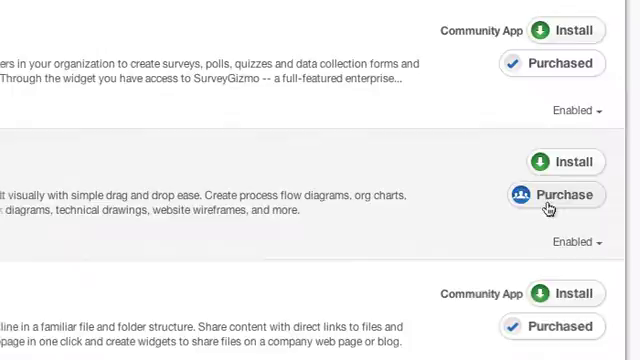
# Buy a Gliffy community license, paying by credit card.
pyautogui.click(631, 203)
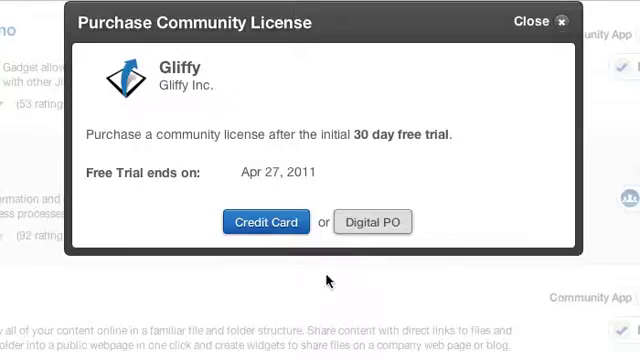
pyautogui.click(266, 222)
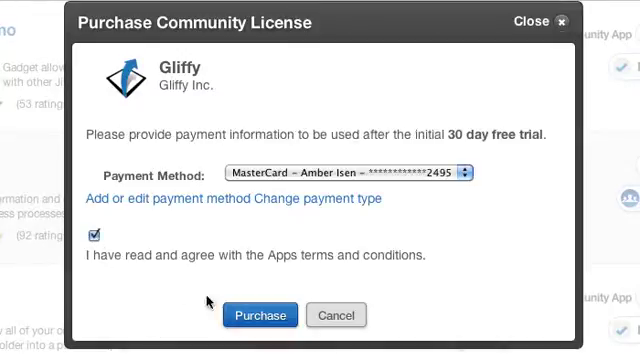
pyautogui.click(258, 318)
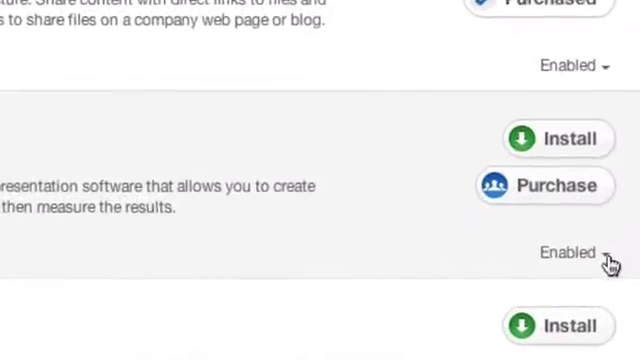
# Share the Media Distribution pie chart as a Marketing discussion, 'Capitalize on Twitter discussions'.
pyautogui.click(609, 262)
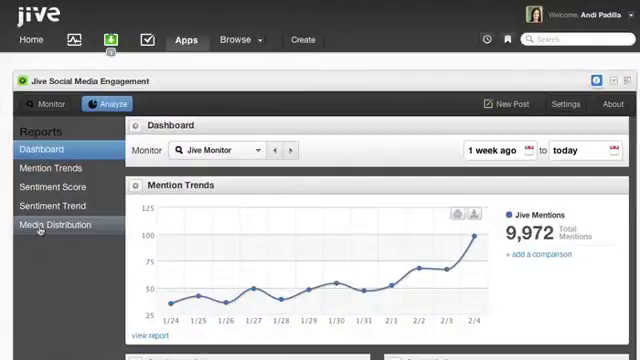
pyautogui.click(40, 228)
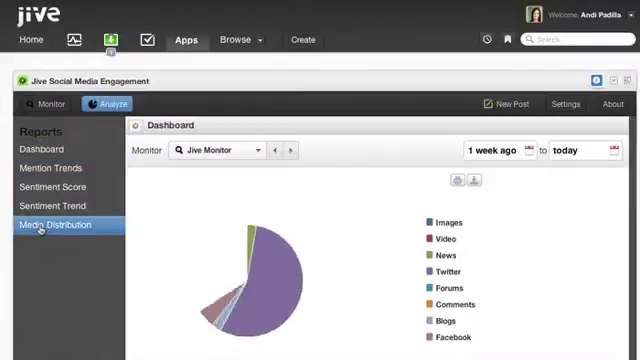
pyautogui.click(140, 152)
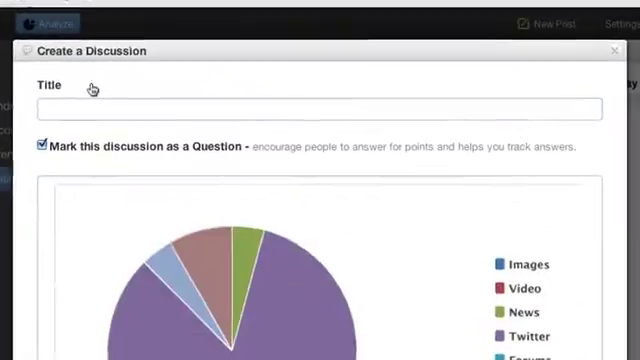
pyautogui.write('Capitalize on Twitter discussions')
pyautogui.scroll(-5, 33, 142)
pyautogui.click(72, 150)
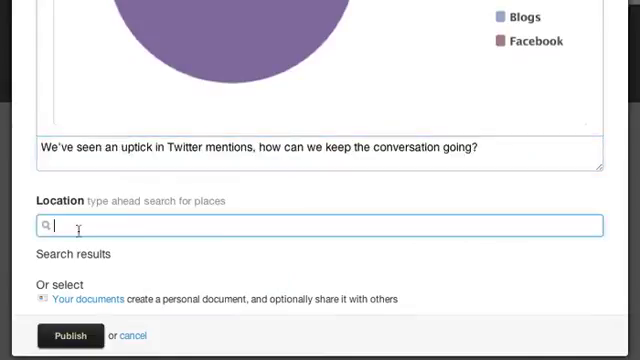
pyautogui.write('mark')
pyautogui.click(71, 273)
pyautogui.click(70, 277)
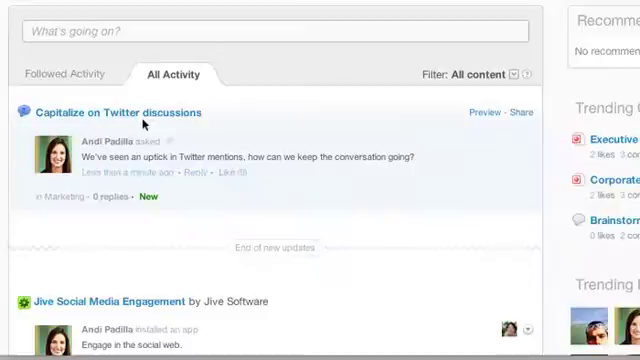